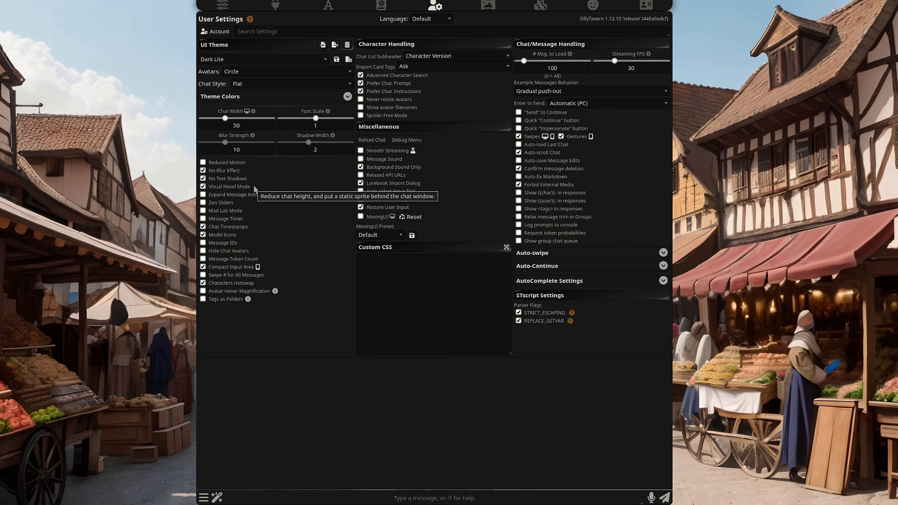
# Step: Review the classifier API and fallback expression choices in the Character Expressions extension, keeping Local and joy selected
pyautogui.click(741, 161)
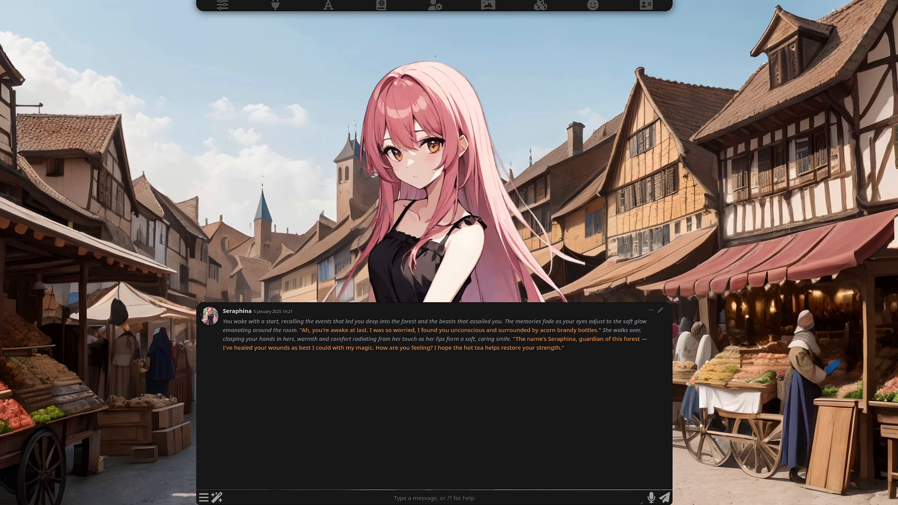
pyautogui.click(540, 6)
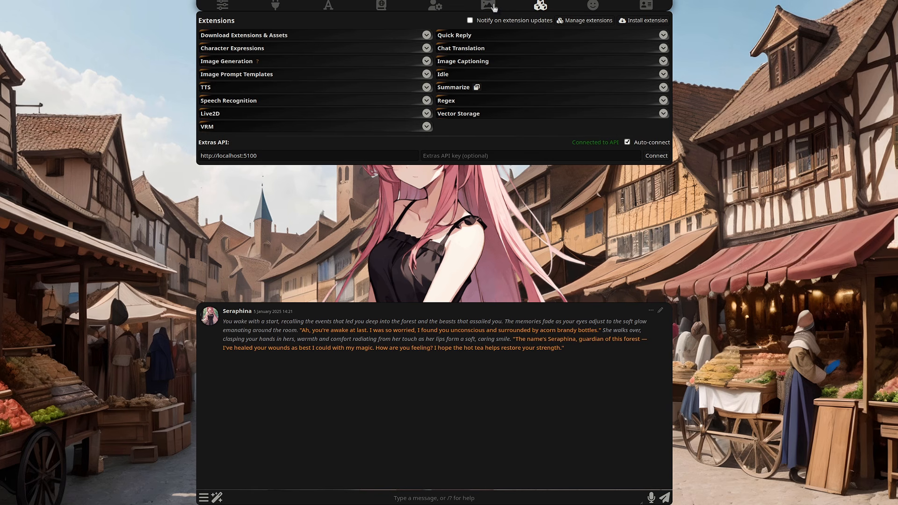
pyautogui.click(353, 50)
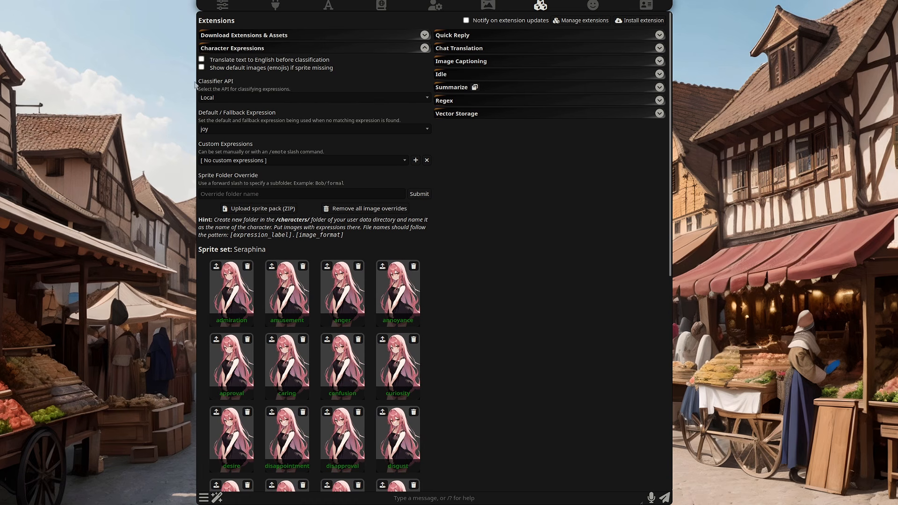
pyautogui.click(294, 99)
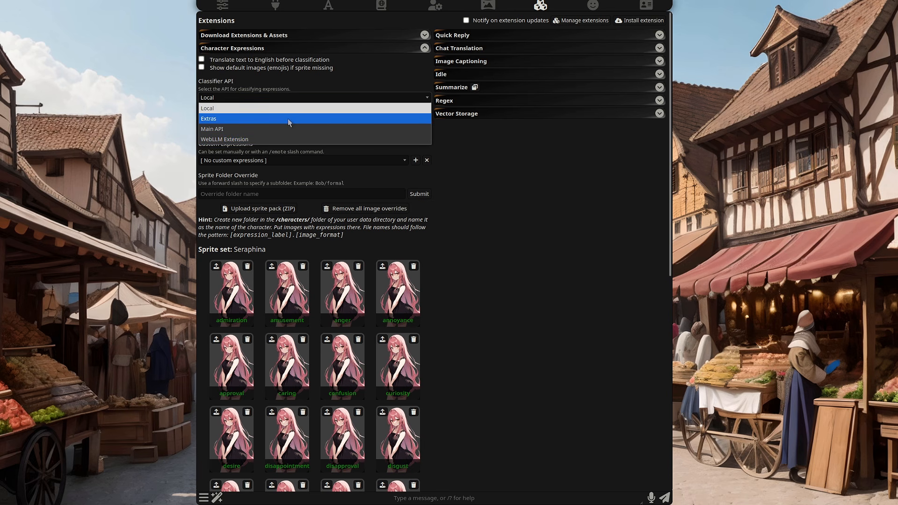
pyautogui.click(298, 97)
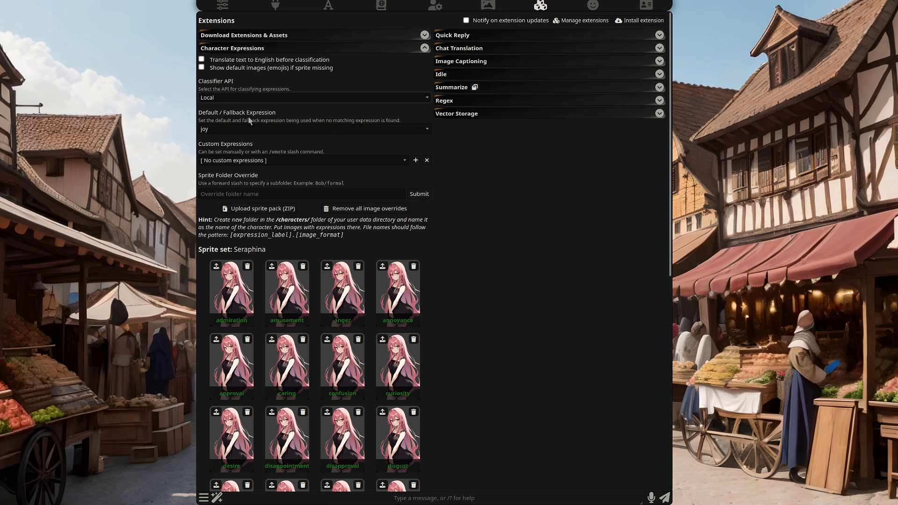
pyautogui.click(341, 129)
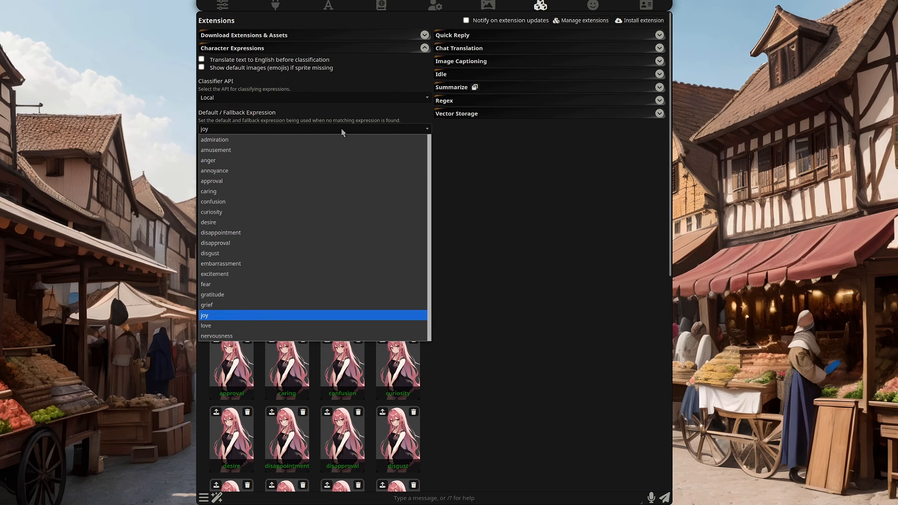
pyautogui.click(279, 319)
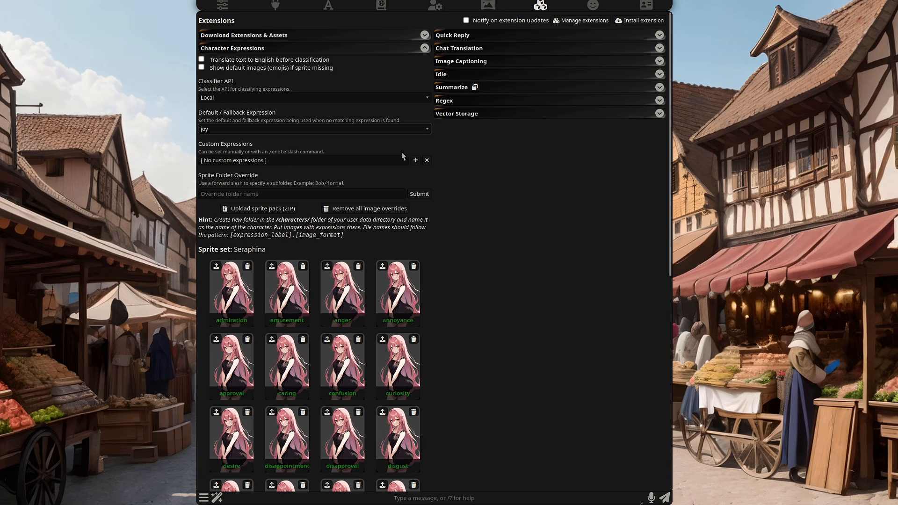
# Step: Examine the expression images in Seraphina's sprite set, from admiration through surprise
pyautogui.scroll(-5, 379, 152)
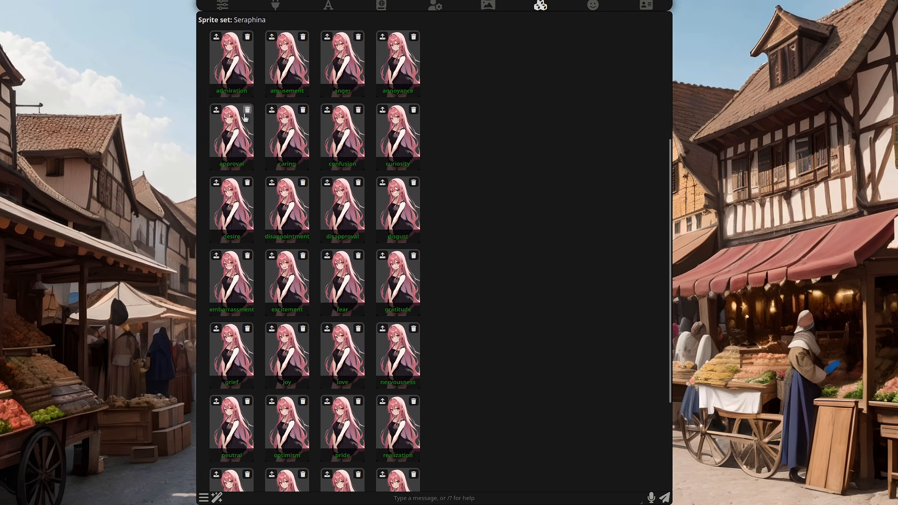
pyautogui.scroll(-2, 358, 240)
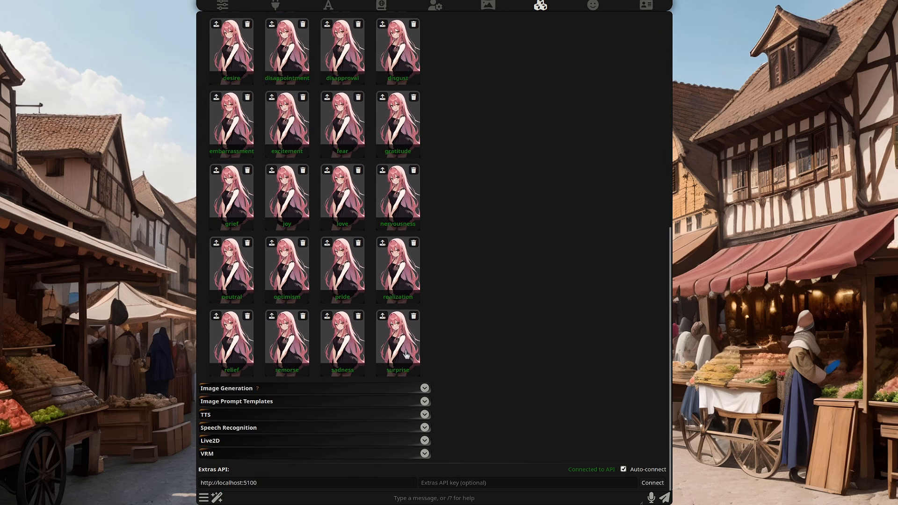
pyautogui.scroll(5, 405, 355)
pyautogui.scroll(3, 405, 355)
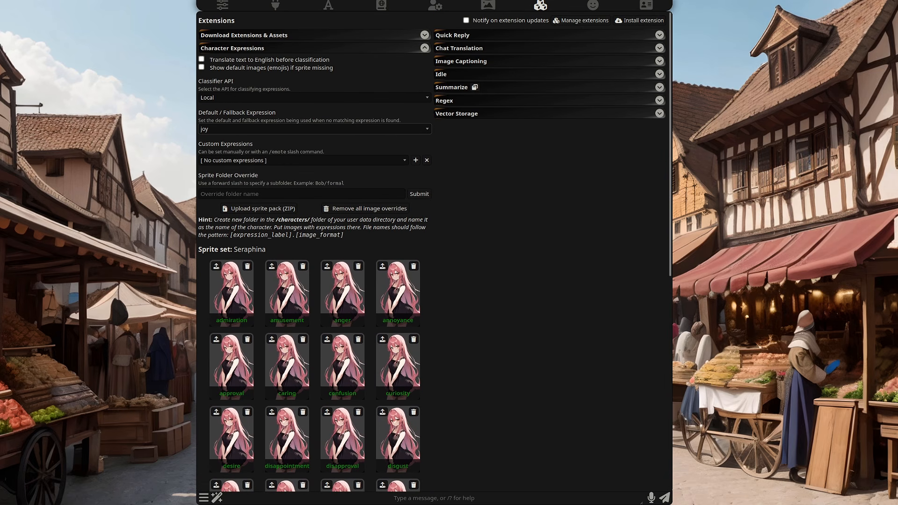
pyautogui.scroll(-4, 329, 397)
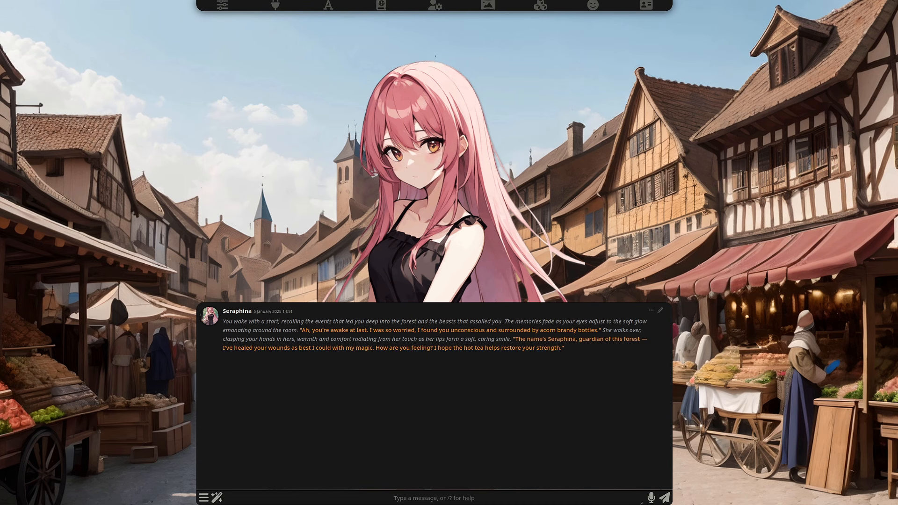
# Step: Force Seraphina's sprite to the disappointment expression by running the /emote slash command in the chat
pyautogui.click(396, 497)
pyautogui.write('/')
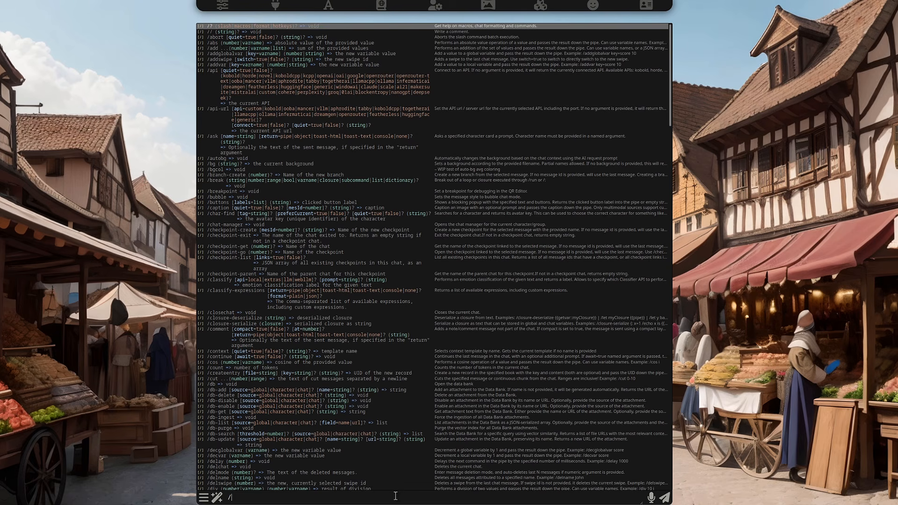
pyautogui.write('emote')
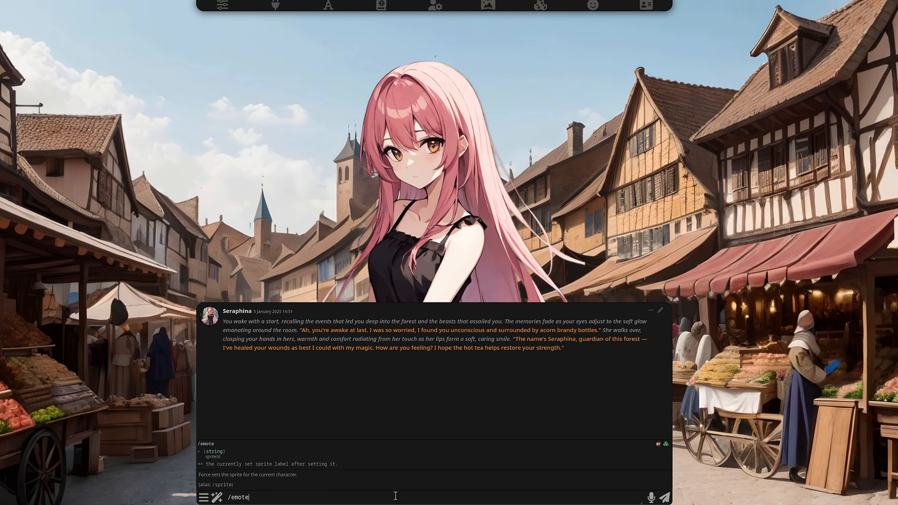
pyautogui.press('Down')
pyautogui.press('Down')
pyautogui.press('Down')
pyautogui.press('Down')
pyautogui.press('Down')
pyautogui.press('Down')
pyautogui.press('Down')
pyautogui.press('Down')
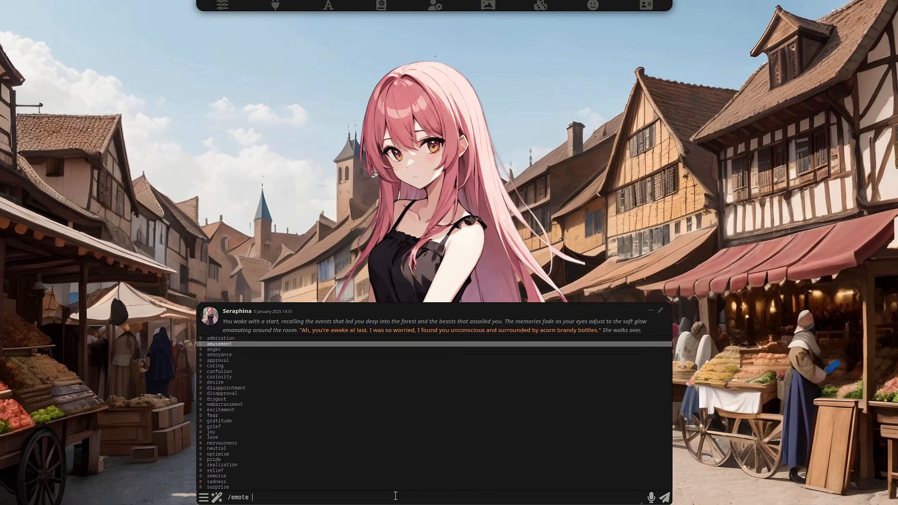
pyautogui.press('Down')
pyautogui.press('Down')
pyautogui.press('Down')
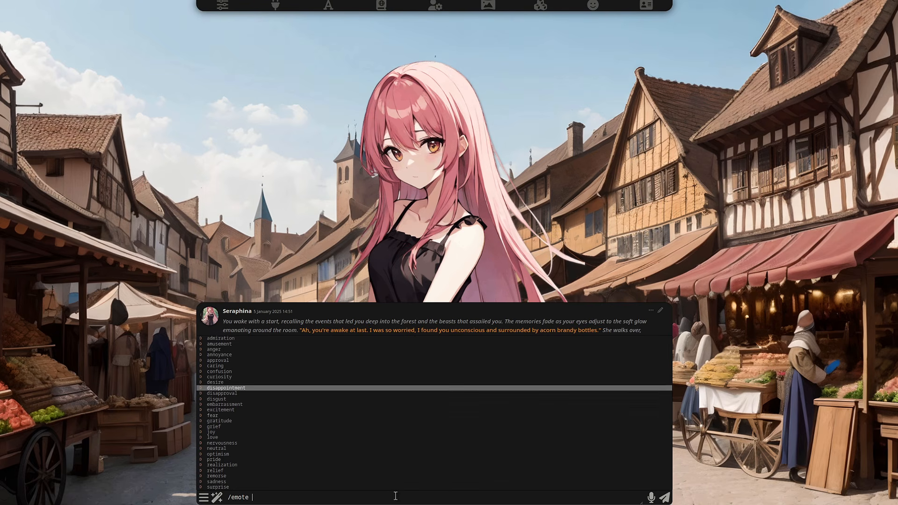
pyautogui.press('Return')
pyautogui.press('Return')
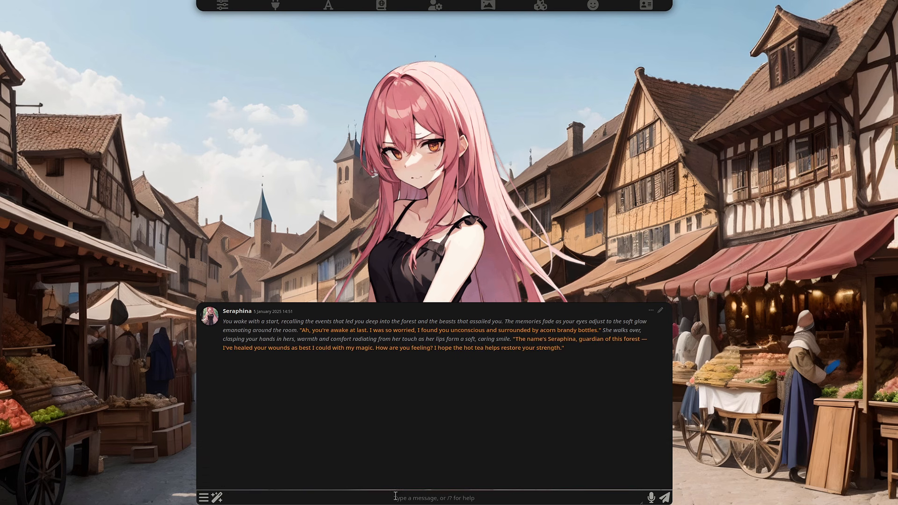
# Step: Open the TTS extension settings and review the available TTS providers, leaving Google Translate selected
pyautogui.click(540, 5)
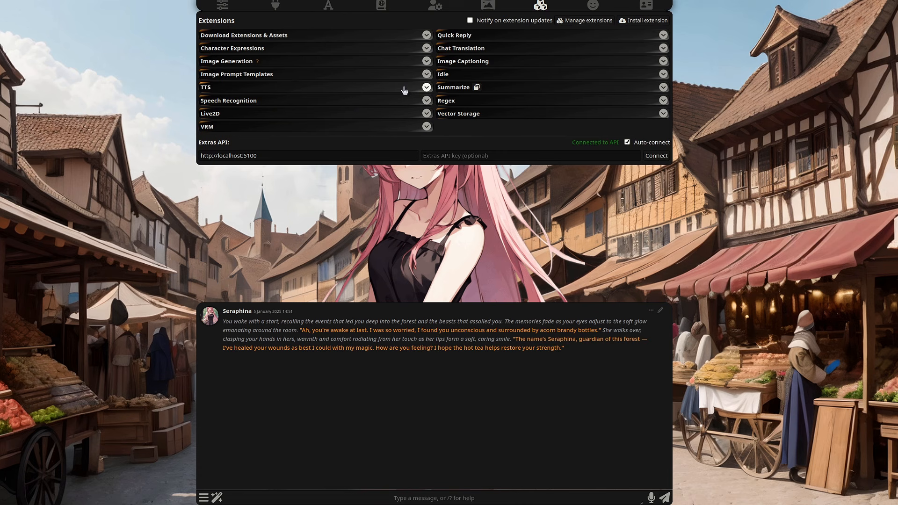
pyautogui.click(405, 90)
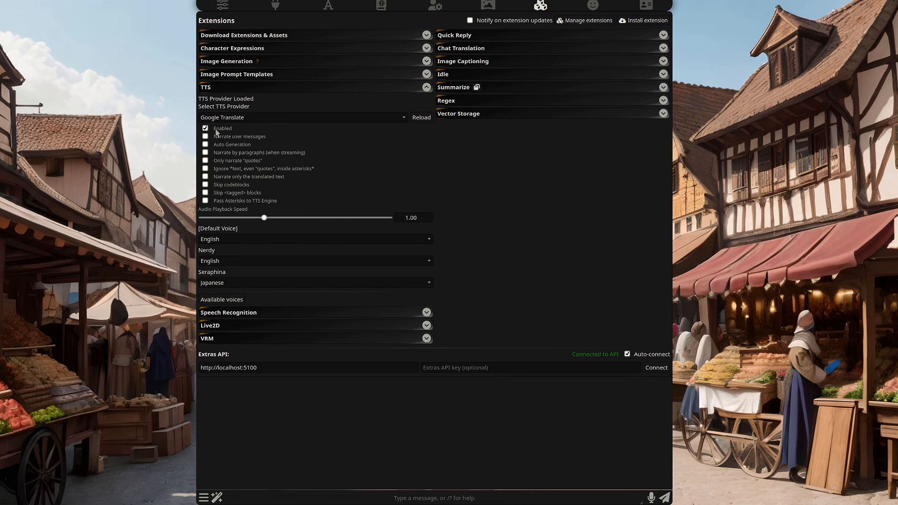
pyautogui.click(300, 117)
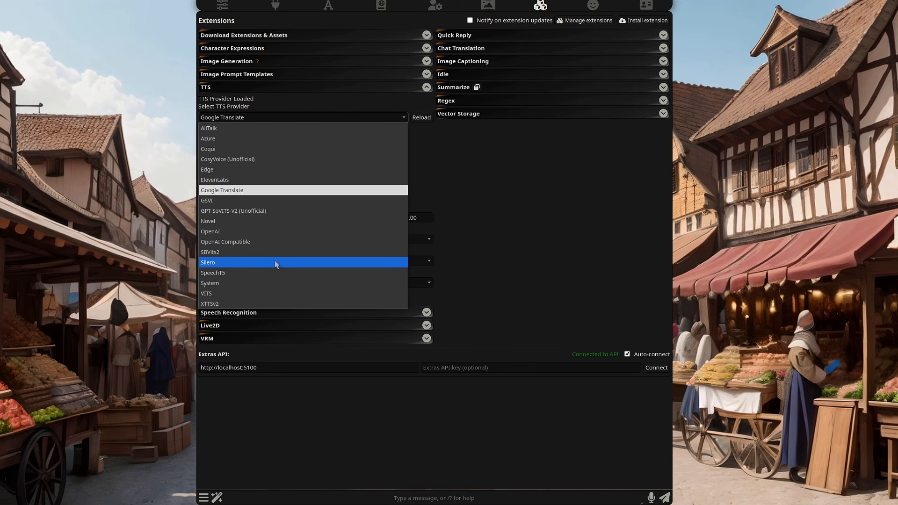
pyautogui.press('Escape')
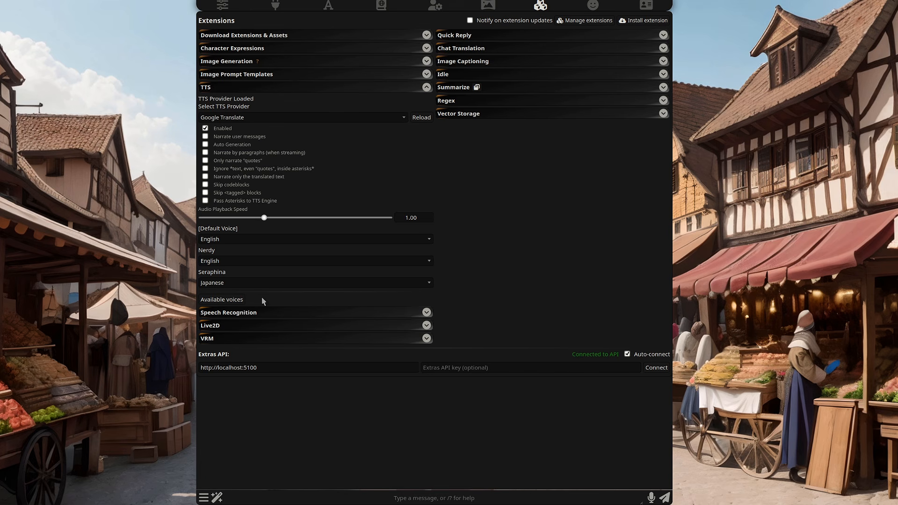
# Step: Browse the list of available voices for the Google Translate TTS provider and close it
pyautogui.click(238, 303)
pyautogui.scroll(-10, 439, 234)
pyautogui.scroll(-8, 438, 245)
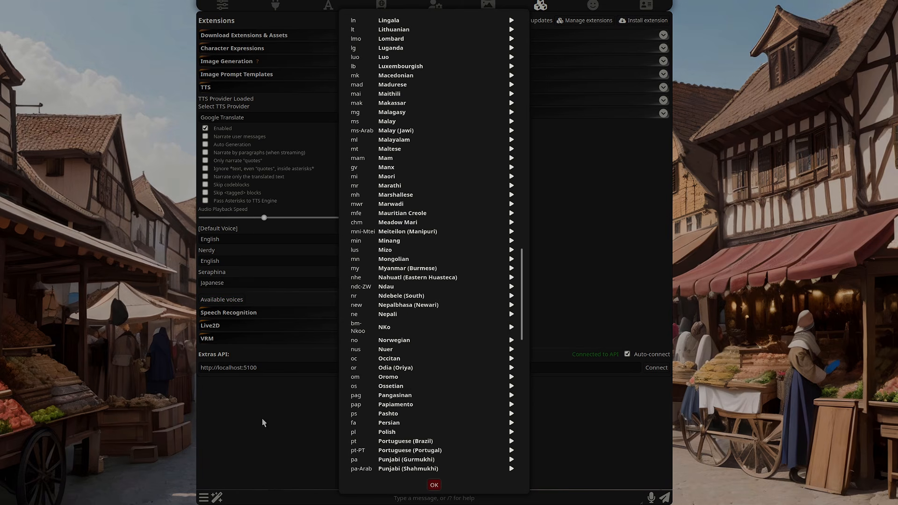
pyautogui.click(434, 485)
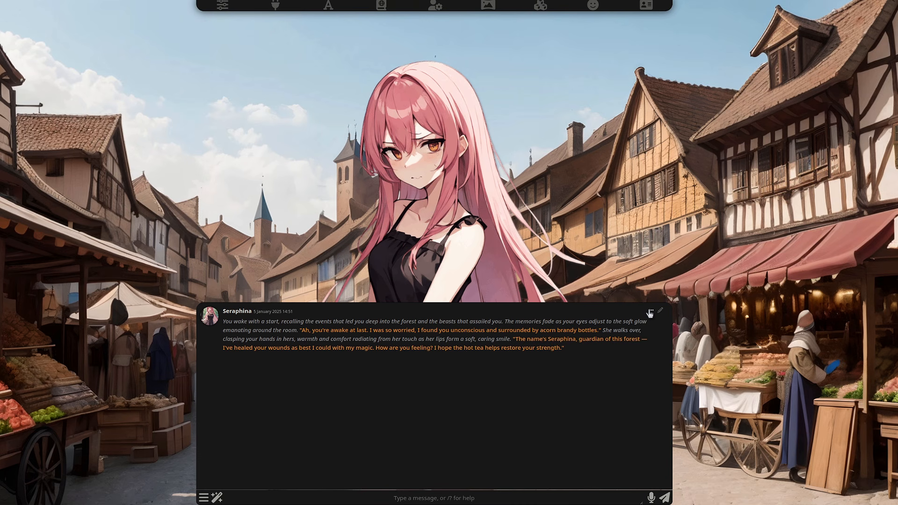
pyautogui.click(650, 312)
pyautogui.click(660, 312)
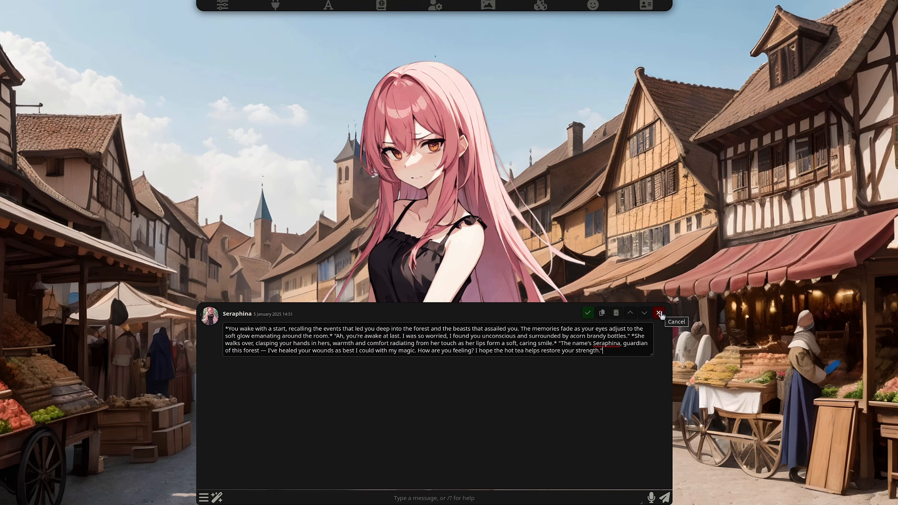
pyautogui.click(659, 313)
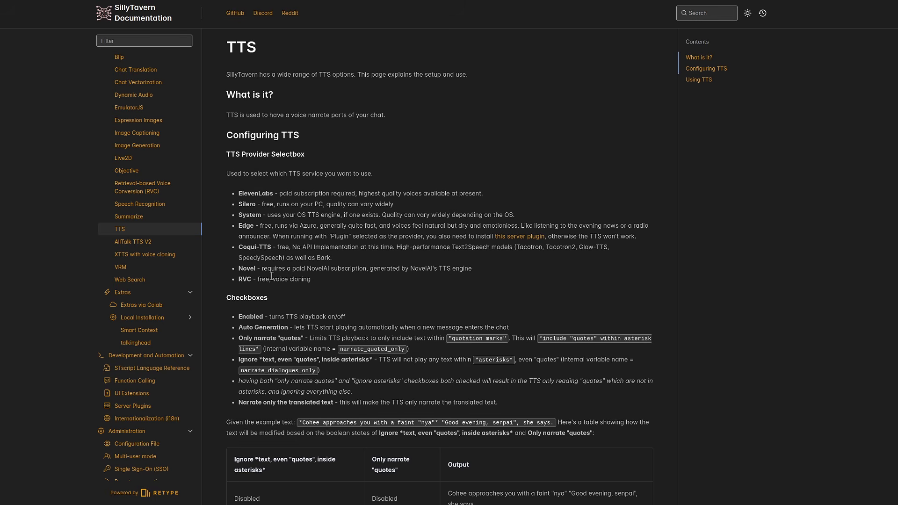
# Step: Switch to the SillyTavern documentation and read through the TTS page's providers, checkboxes and narration examples
pyautogui.scroll(-1, 270, 209)
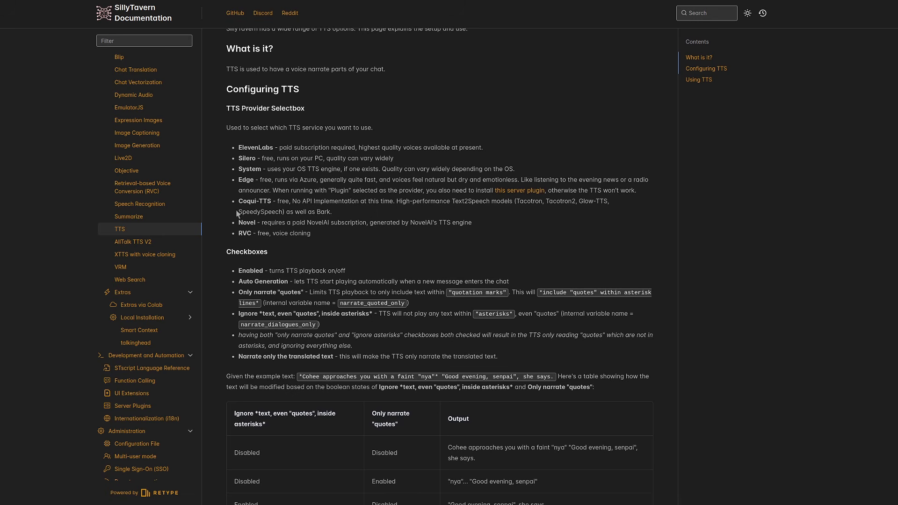
pyautogui.scroll(-9, 506, 265)
pyautogui.scroll(10, 429, 291)
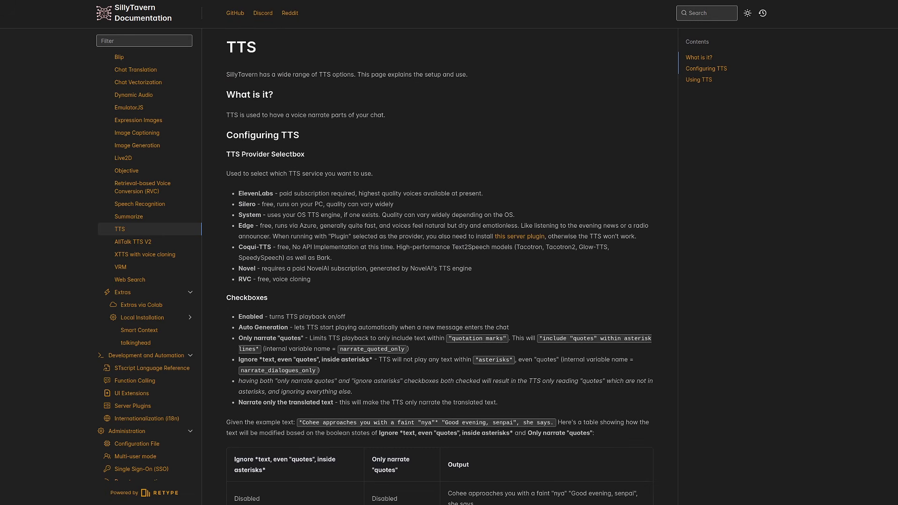